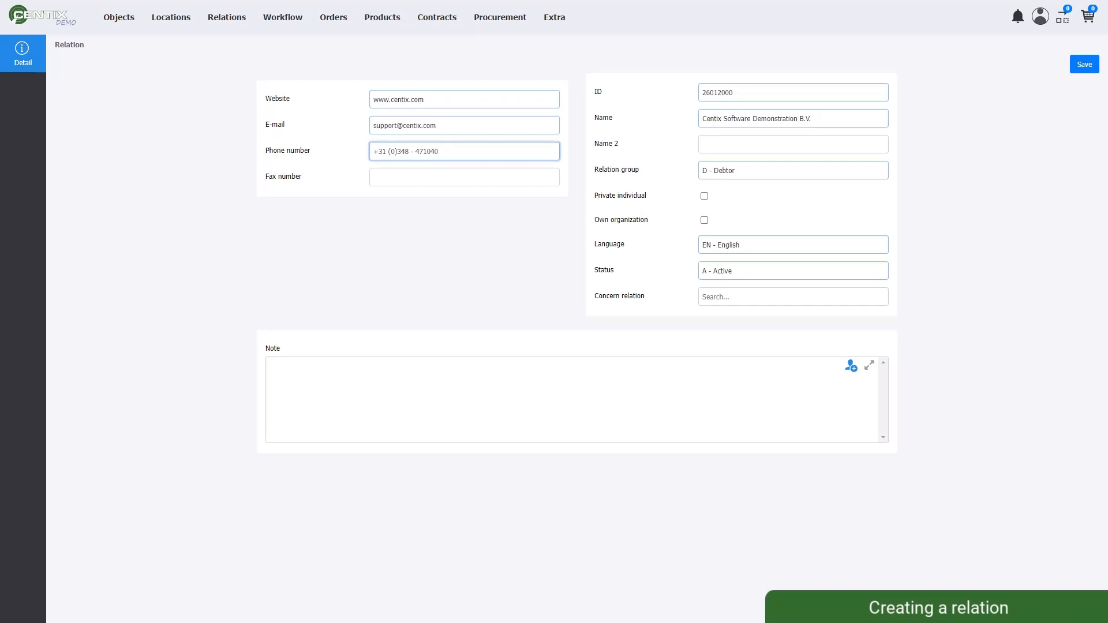
Paste the note 'Setup created for making Centix instructional video' and save the new relation.
click(576, 400)
text(Setup created for making Centix instructional video)
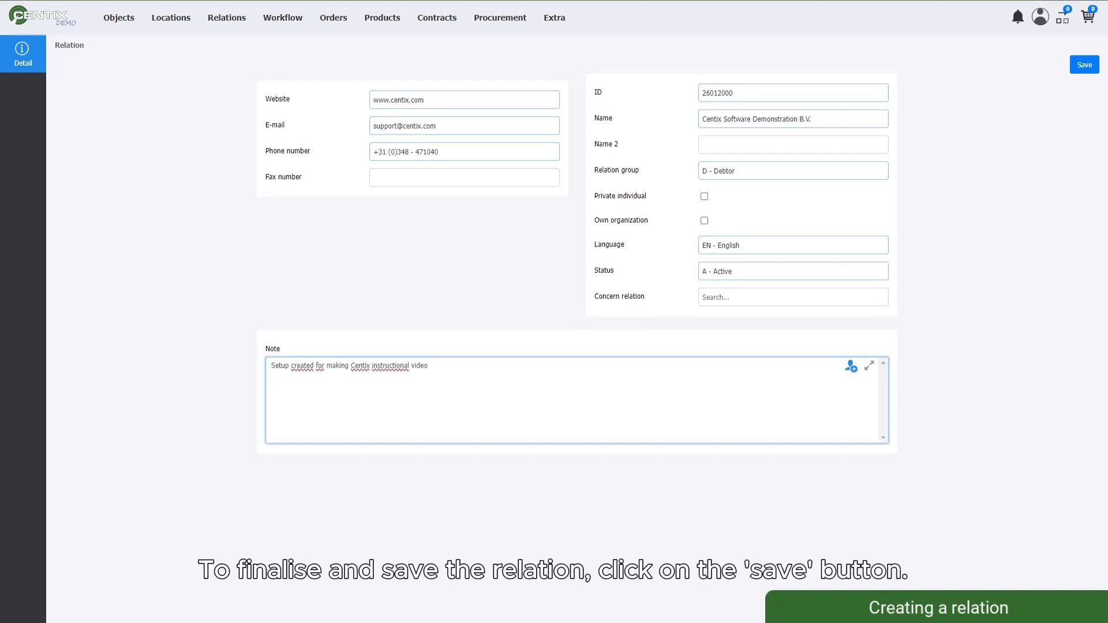
click(1084, 64)
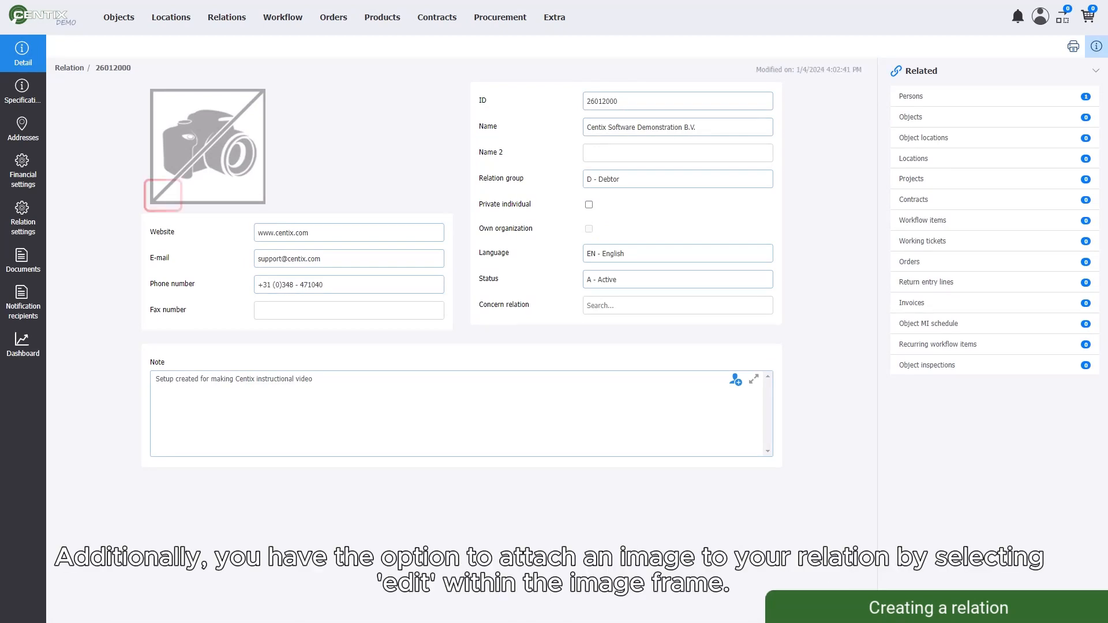
Choose the Logo image file and attach it as the relation's picture.
click(163, 196)
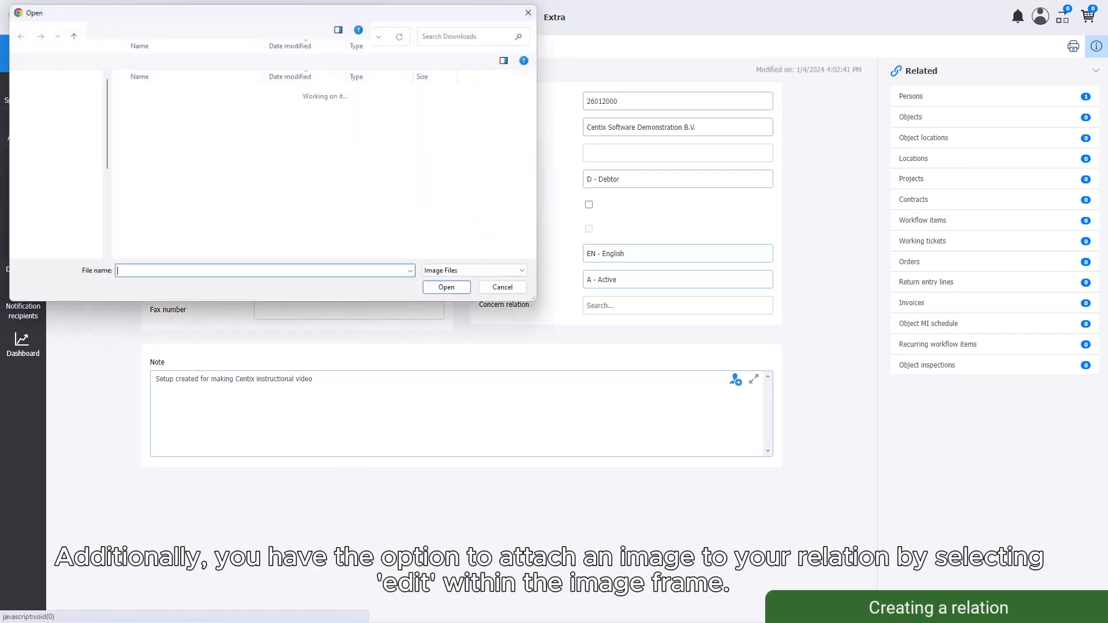
click(142, 109)
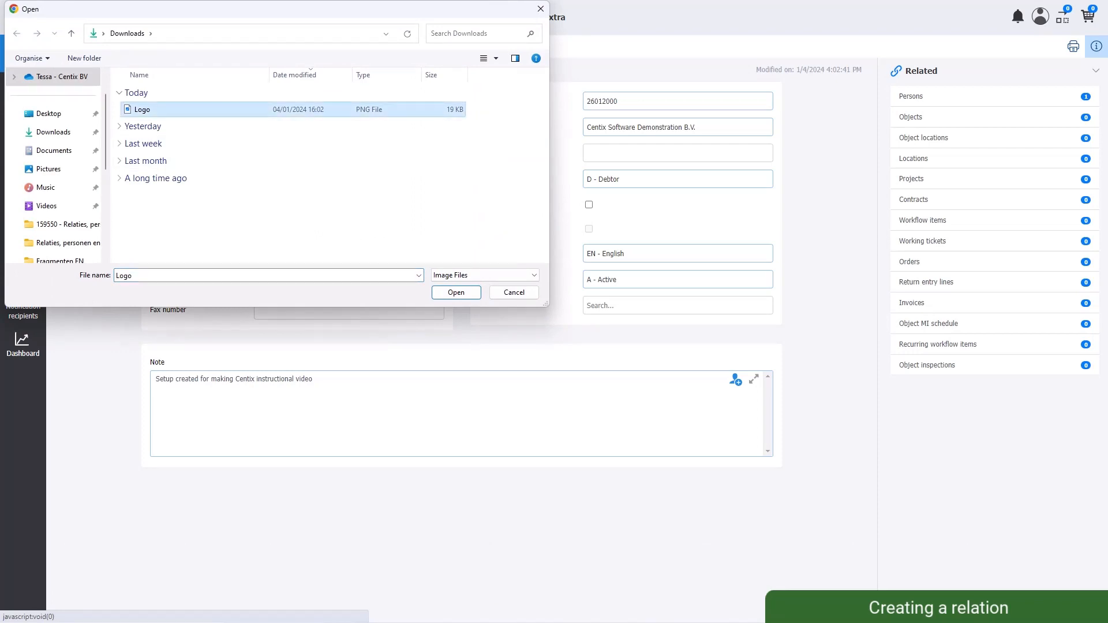
click(456, 292)
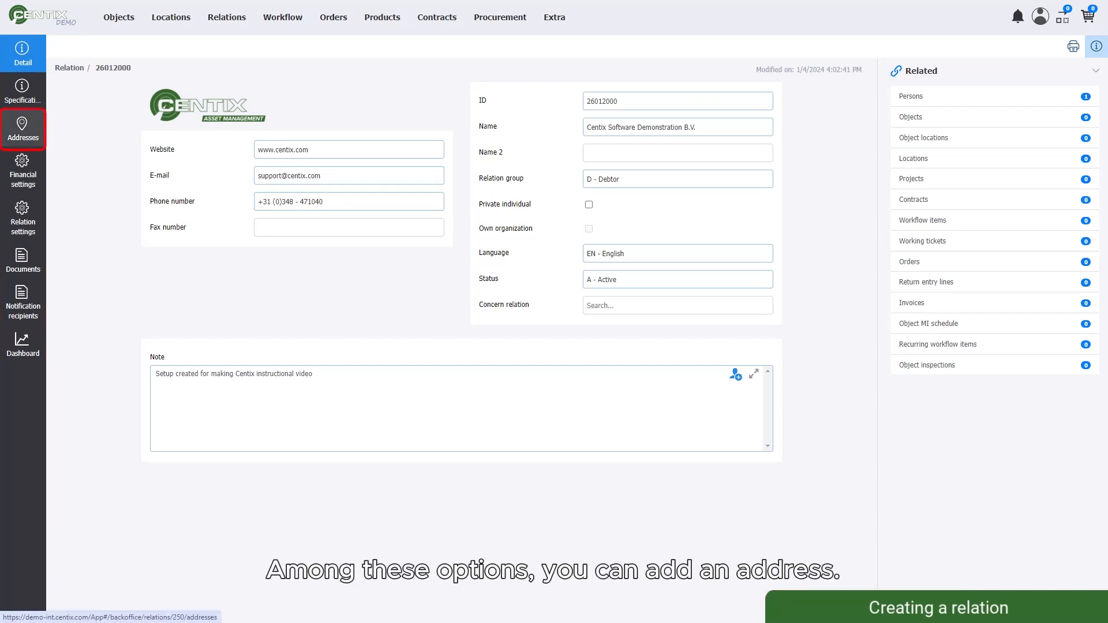
Start a new address in the Visit - Visiting address group, entering the street name and house number.
click(23, 128)
click(79, 94)
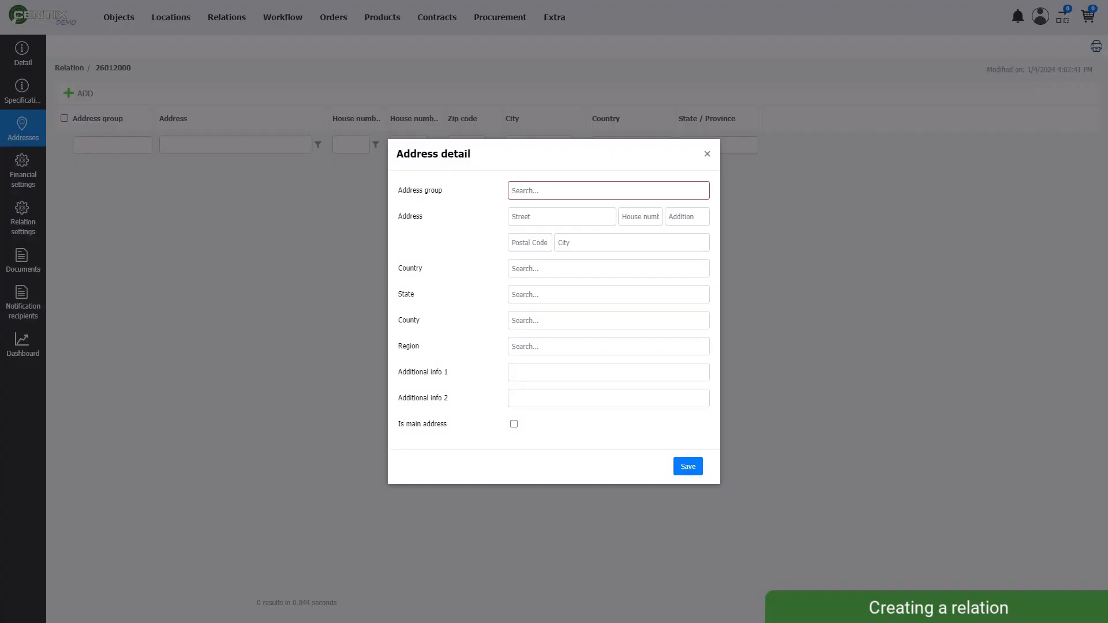
key(Tab)
key(Tab)
Add the number addition and postal code, city Montfoort and country Netherlands, then save the address.
key(Tab)
text(B)
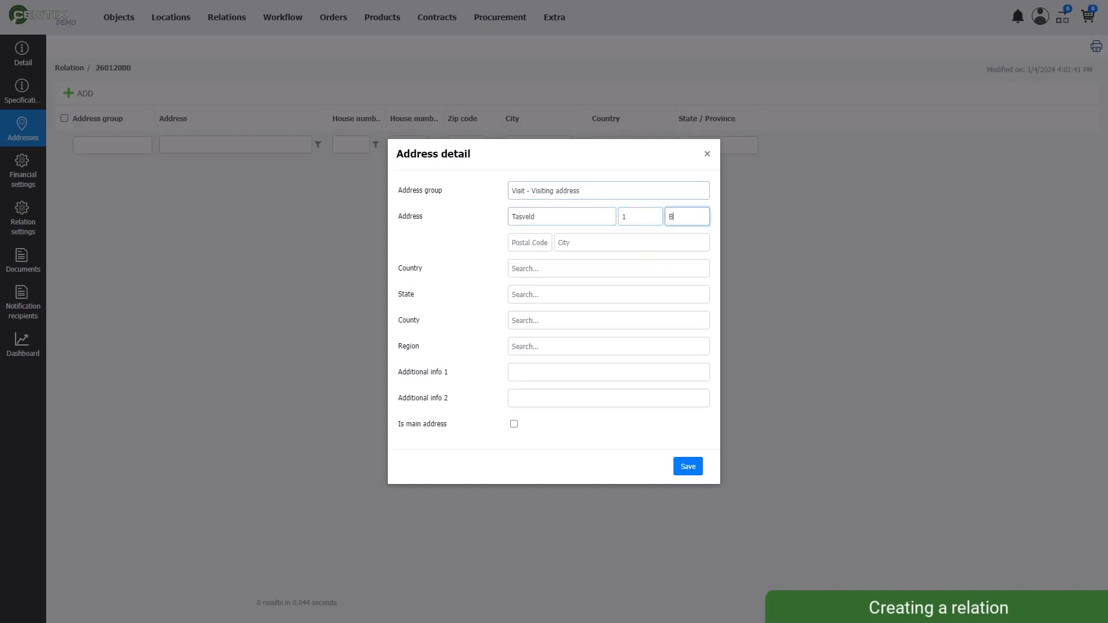
key(Tab)
text(NL-3417)
key(Tab)
text(Montfoort)
click(608, 268)
click(577, 347)
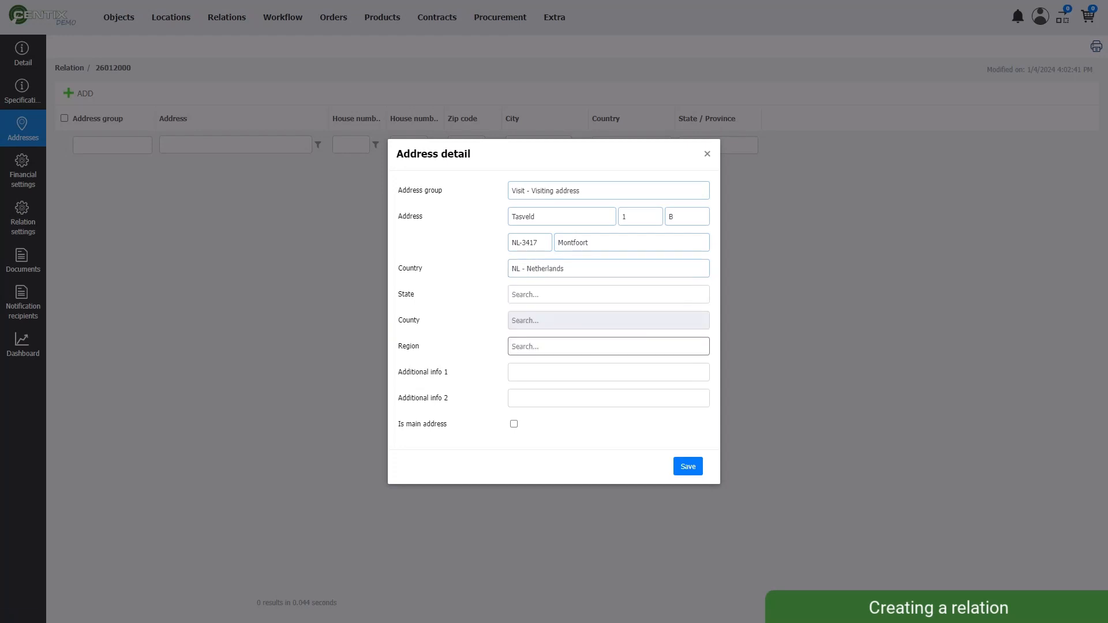
click(688, 466)
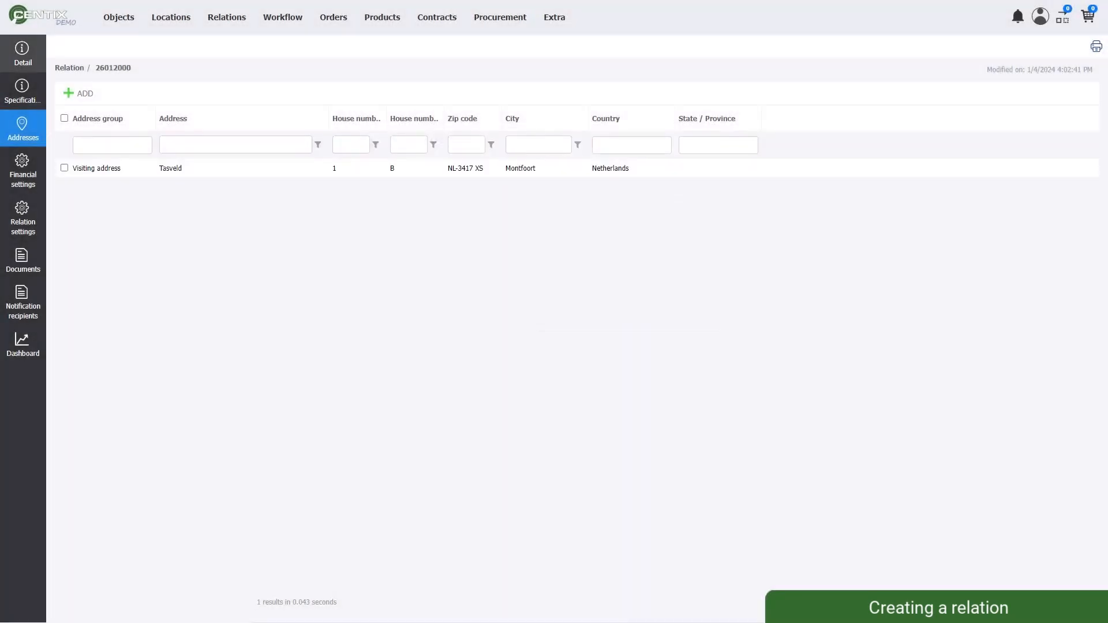
Go back to the relation's Detail page and review its Dashboard.
click(23, 55)
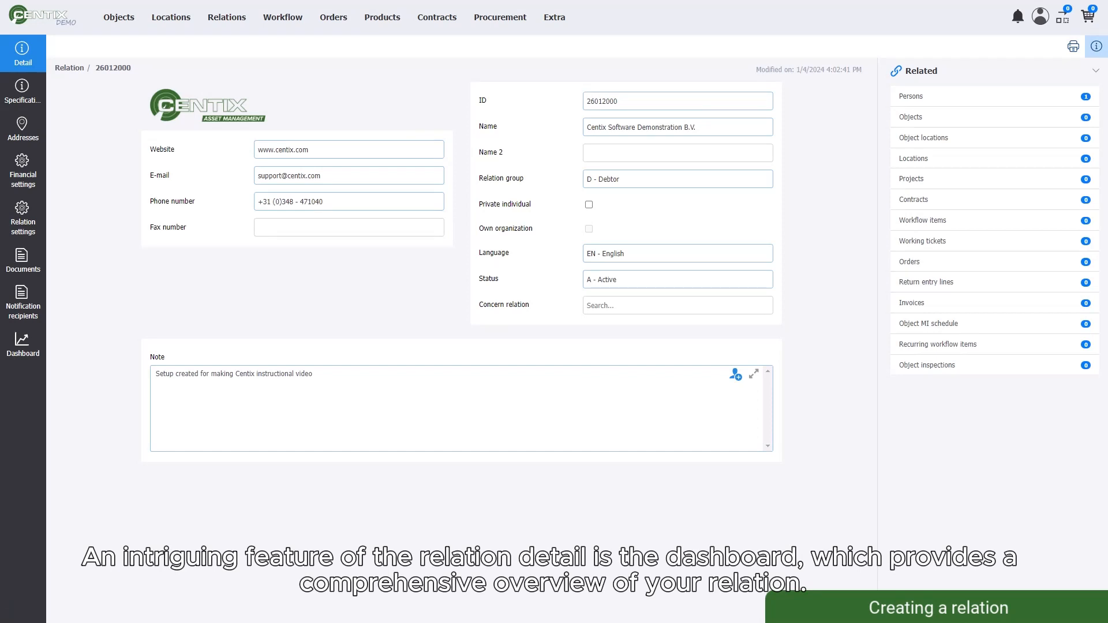
click(23, 345)
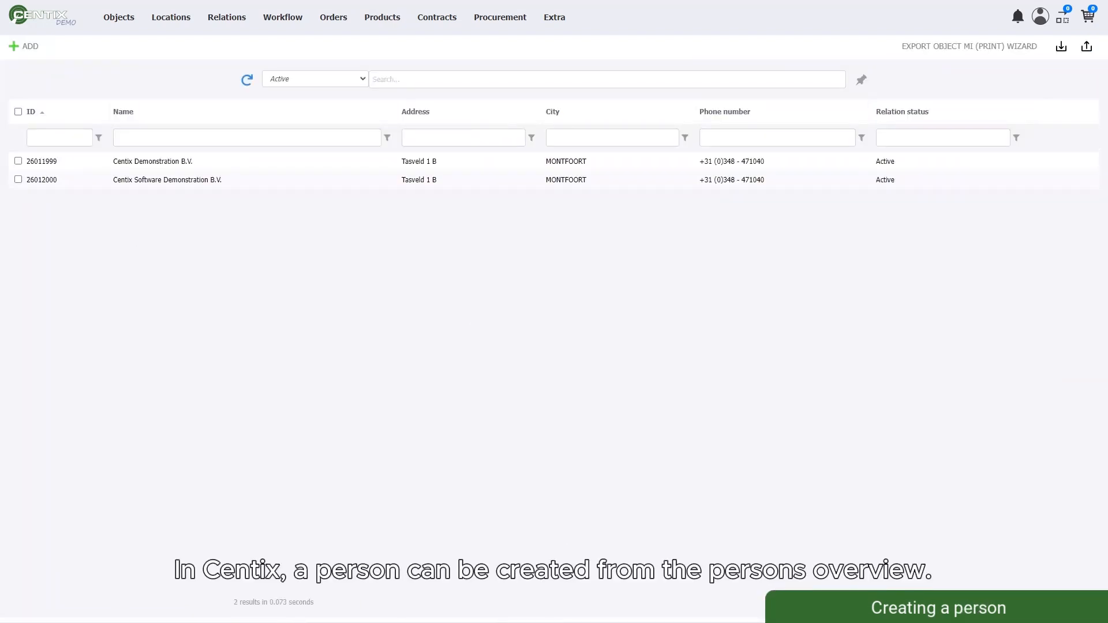
Go to the Persons overview under Relations and add a new person.
mouse_move(226, 18)
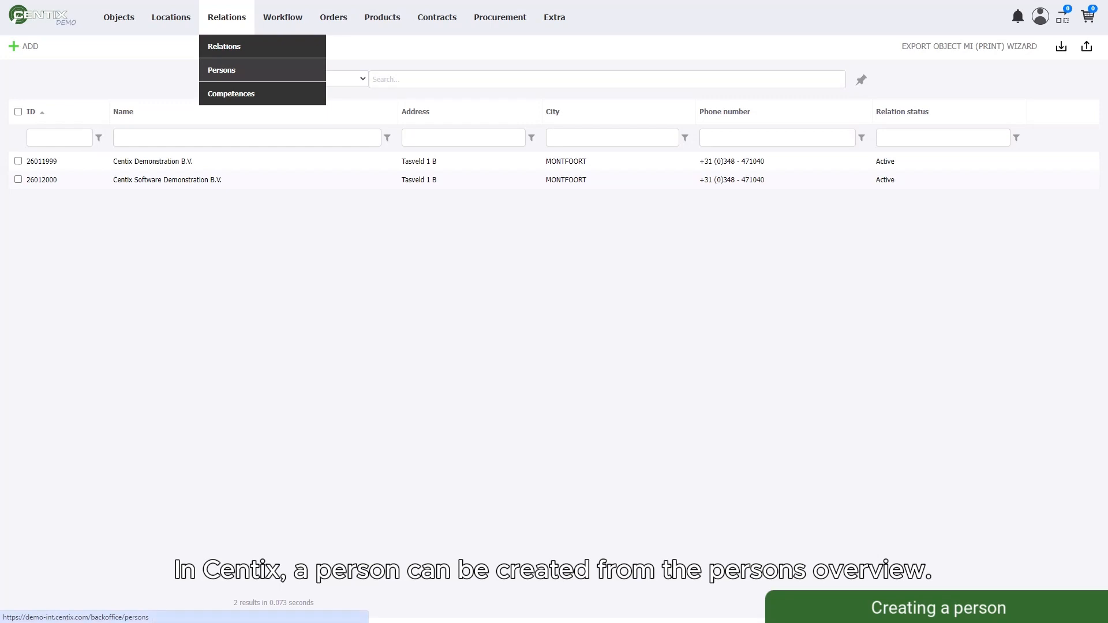
click(222, 70)
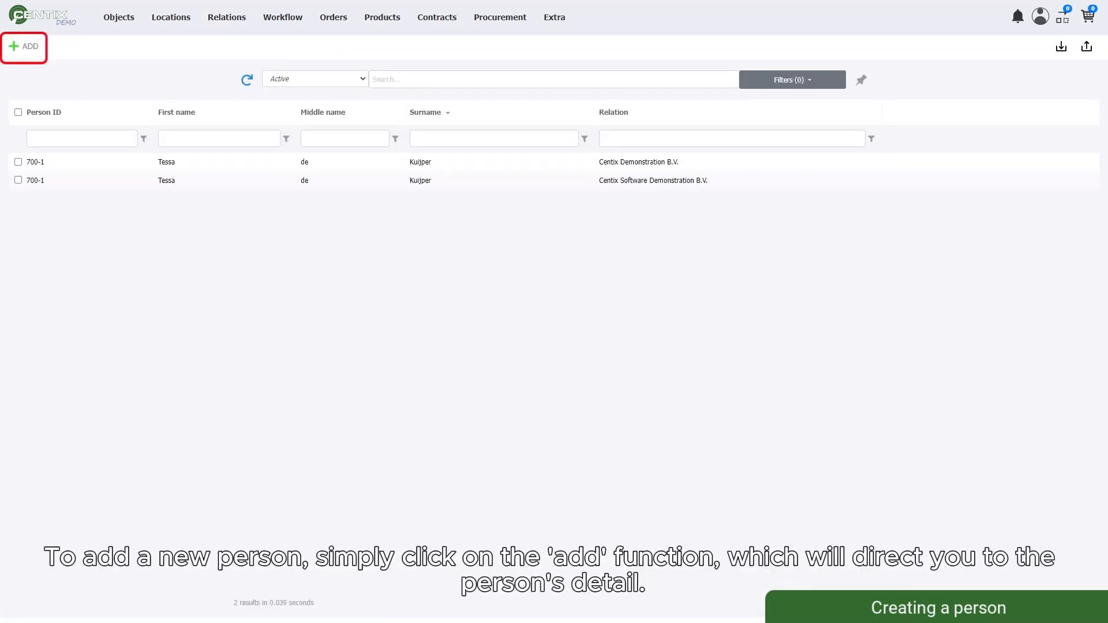
click(24, 47)
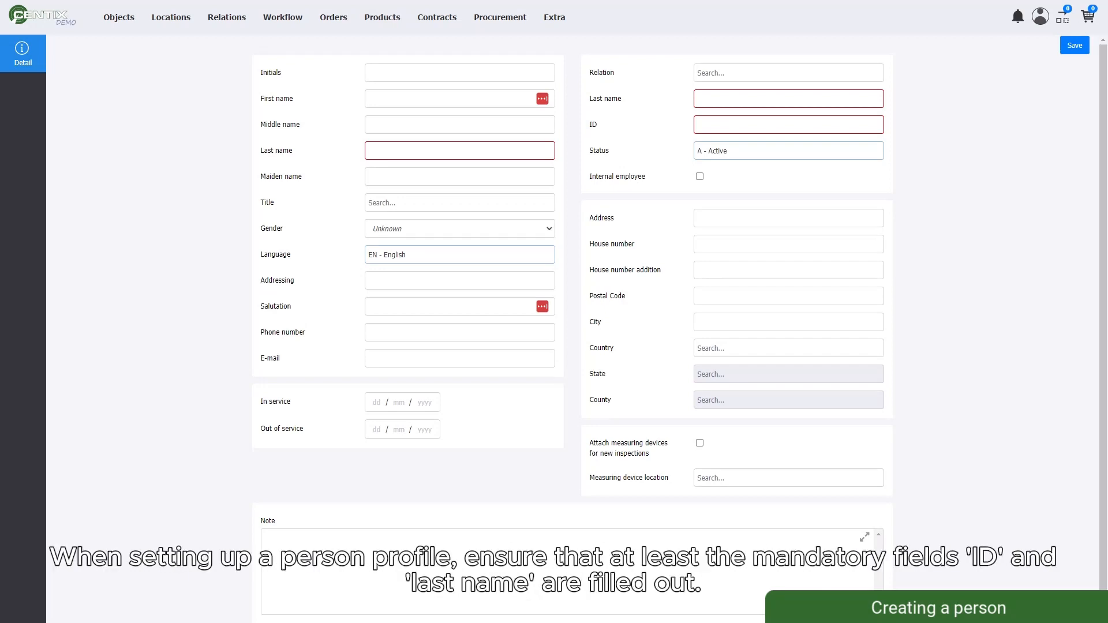
Enter the person's last name, ID 700-2, initials, first name and title Mr.
click(788, 98)
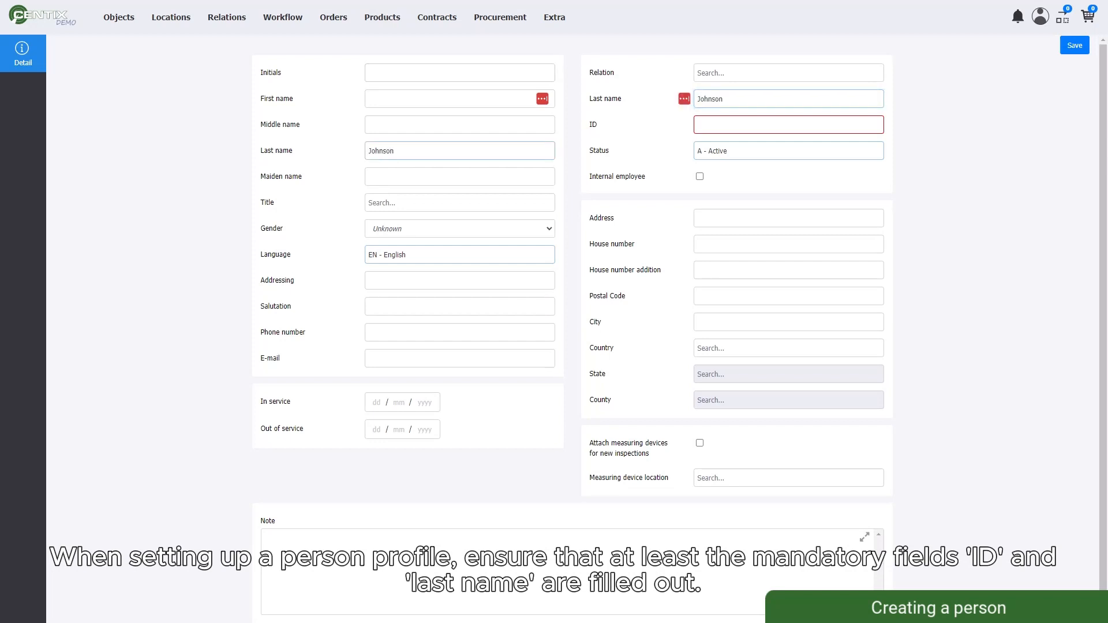
click(788, 125)
text(700-2)
click(460, 73)
text(D.J.)
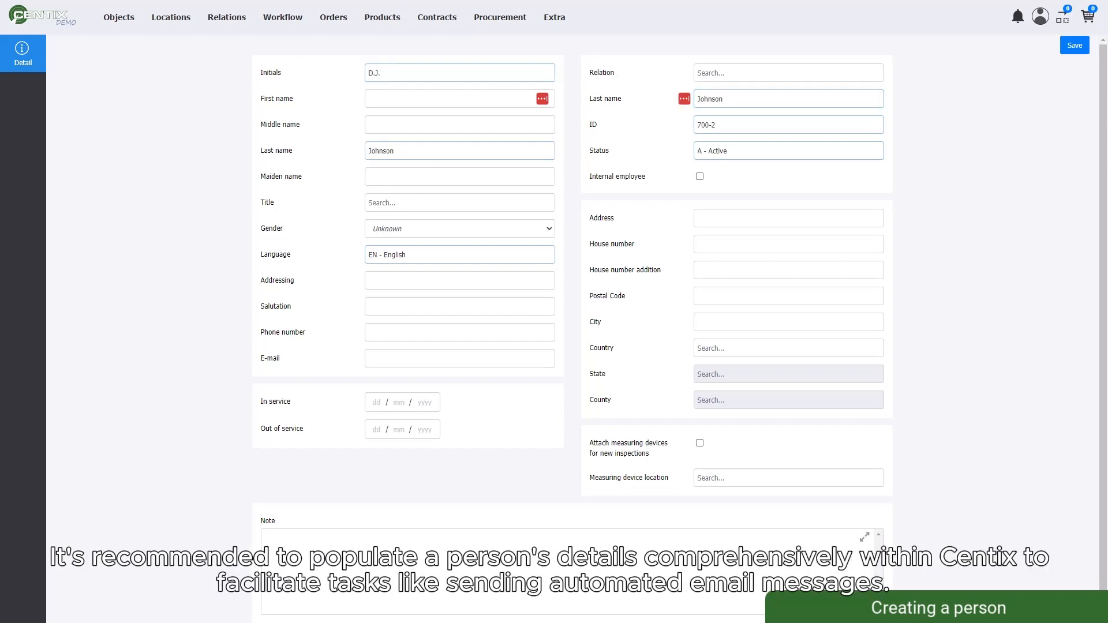
click(460, 99)
click(459, 202)
click(398, 301)
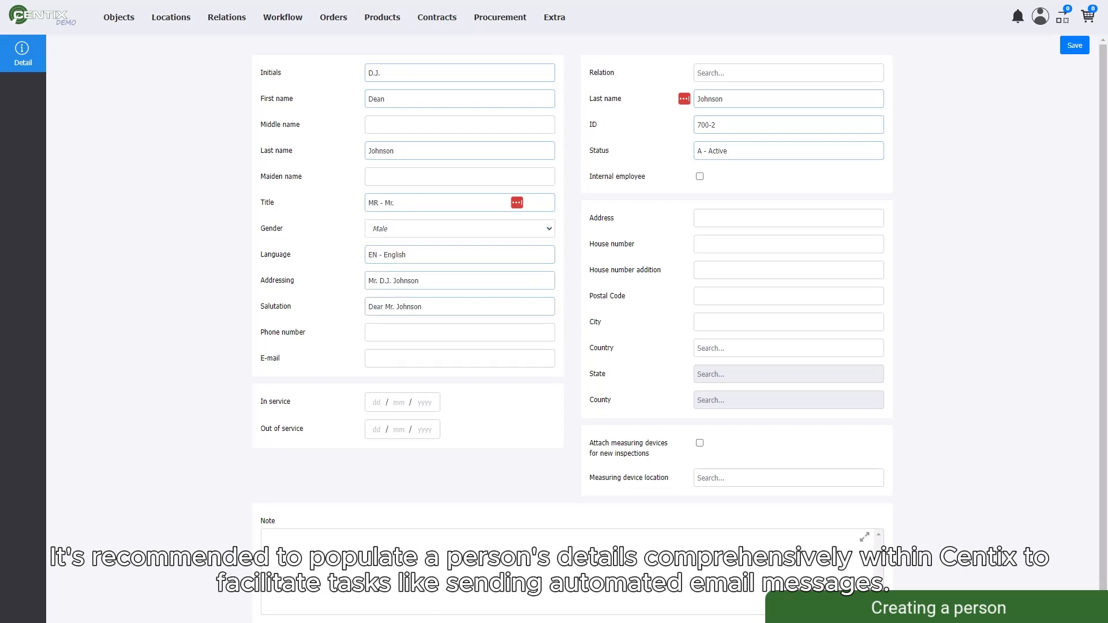
Fill in the person's phone number and e-mail address.
click(459, 333)
click(459, 358)
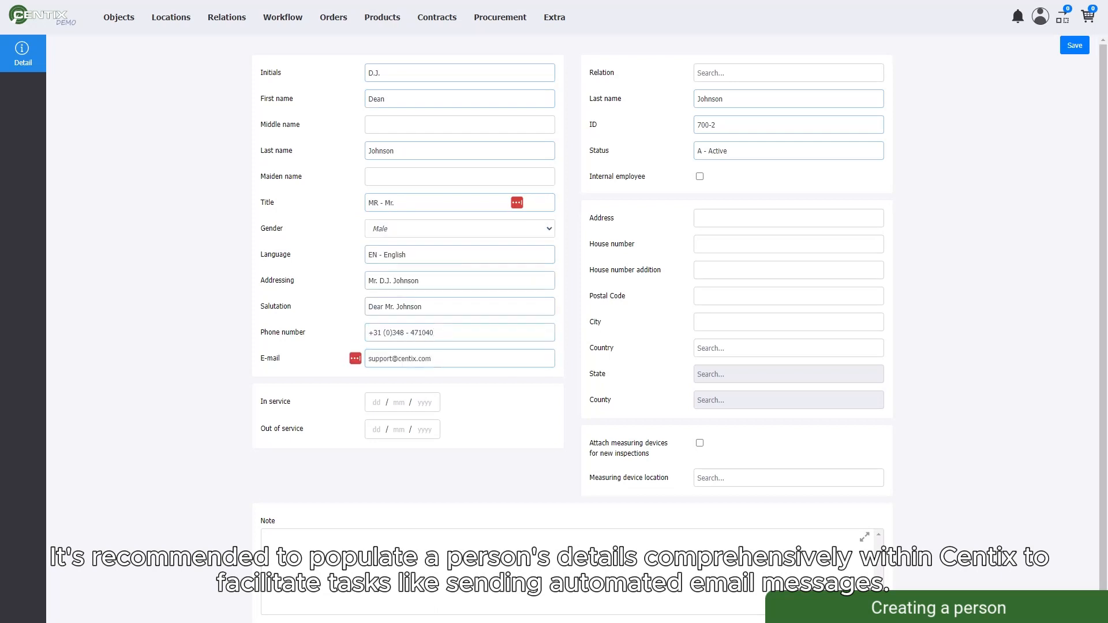
Enter the person's street, house number, addition and postal code, city Montfoort and country Netherlands.
click(788, 218)
click(788, 244)
text(1)
click(788, 270)
text(B)
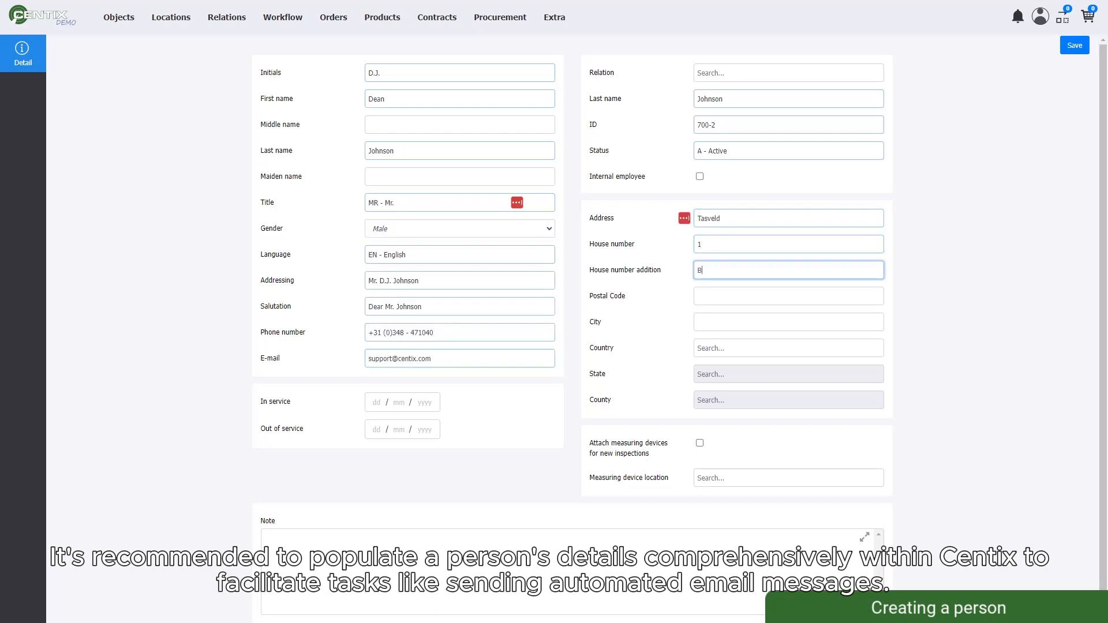
click(788, 296)
text(NL-3417 XS)
click(788, 322)
text(Montfoort)
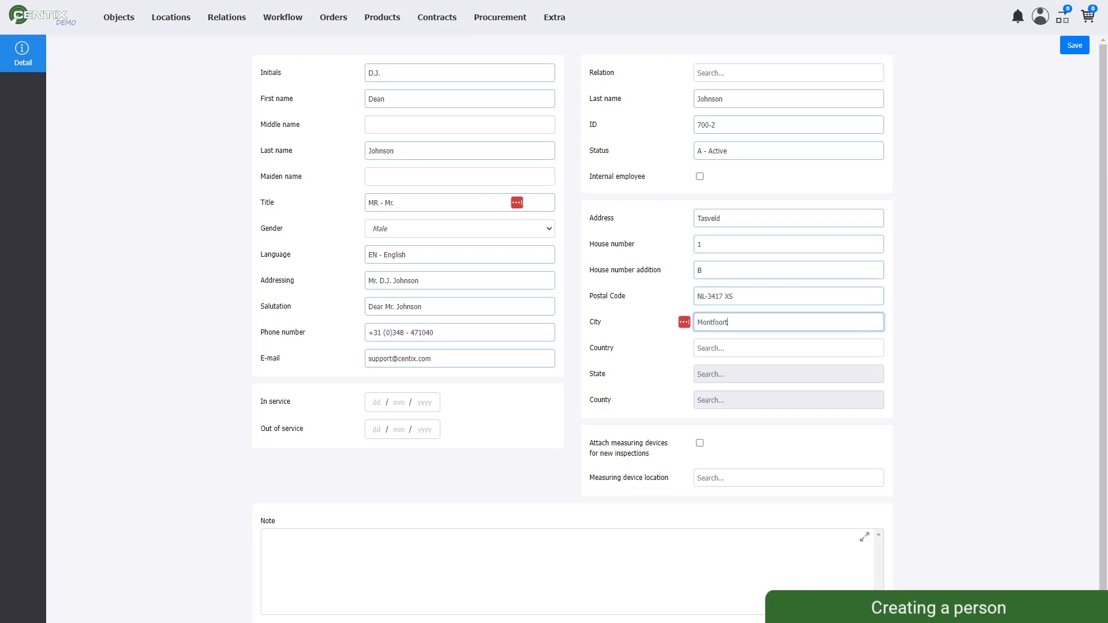
click(788, 348)
click(733, 409)
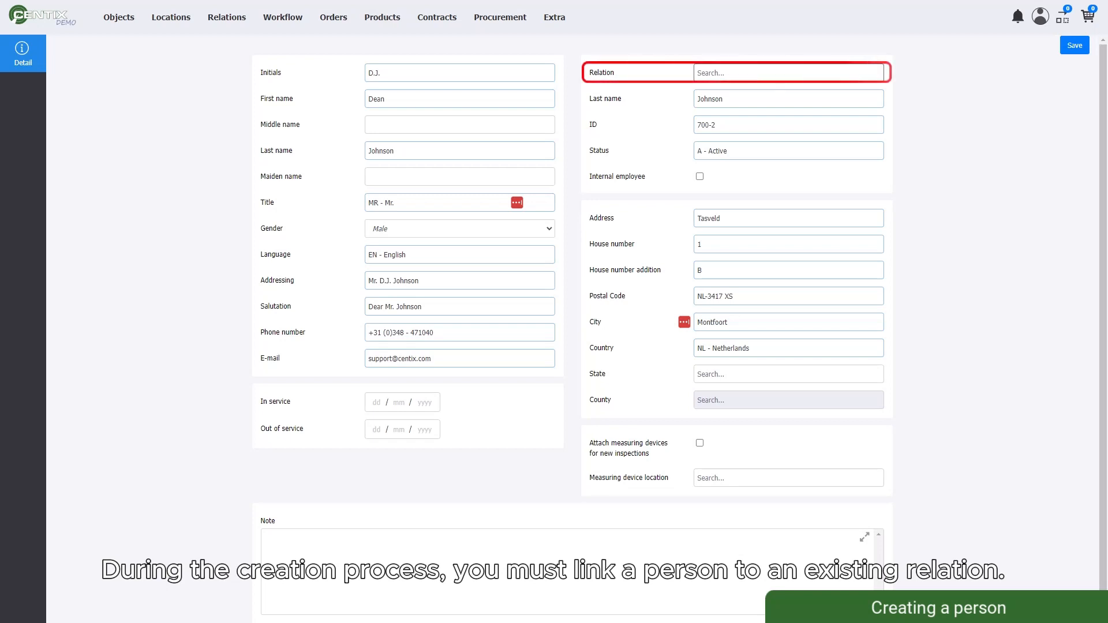
Link the person to relation Centix Demonstration B.V. and save the person record.
click(788, 72)
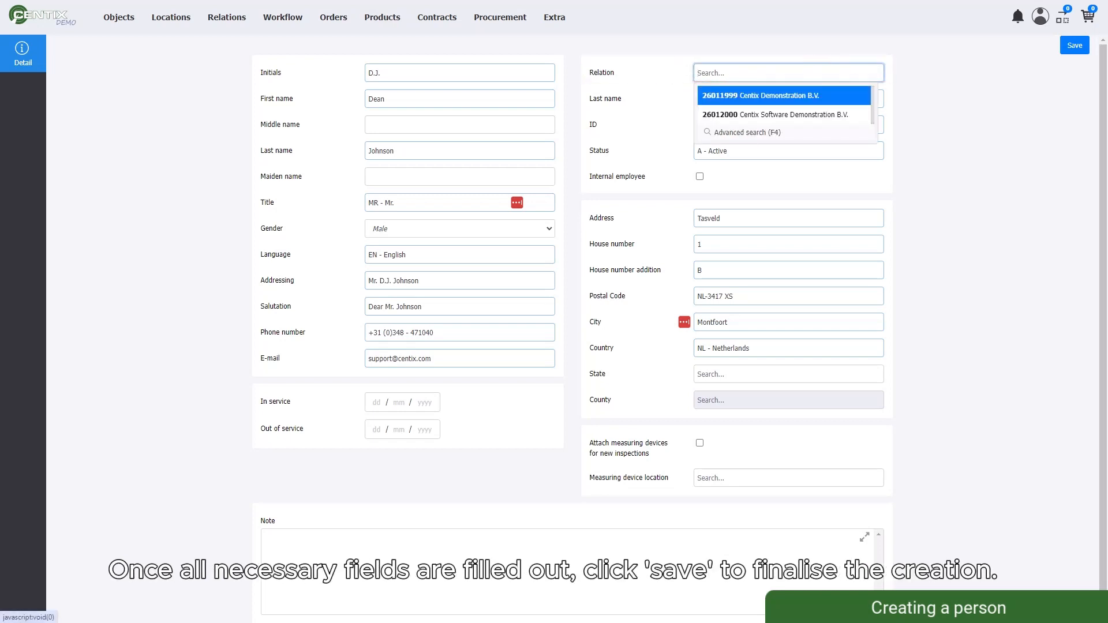
key(Return)
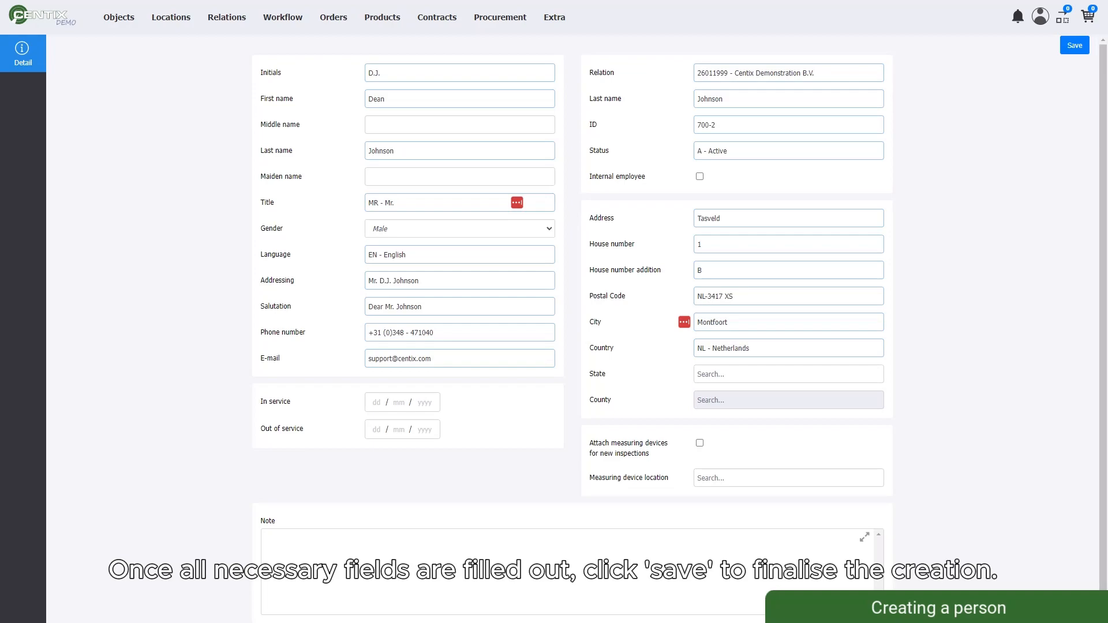
click(1074, 45)
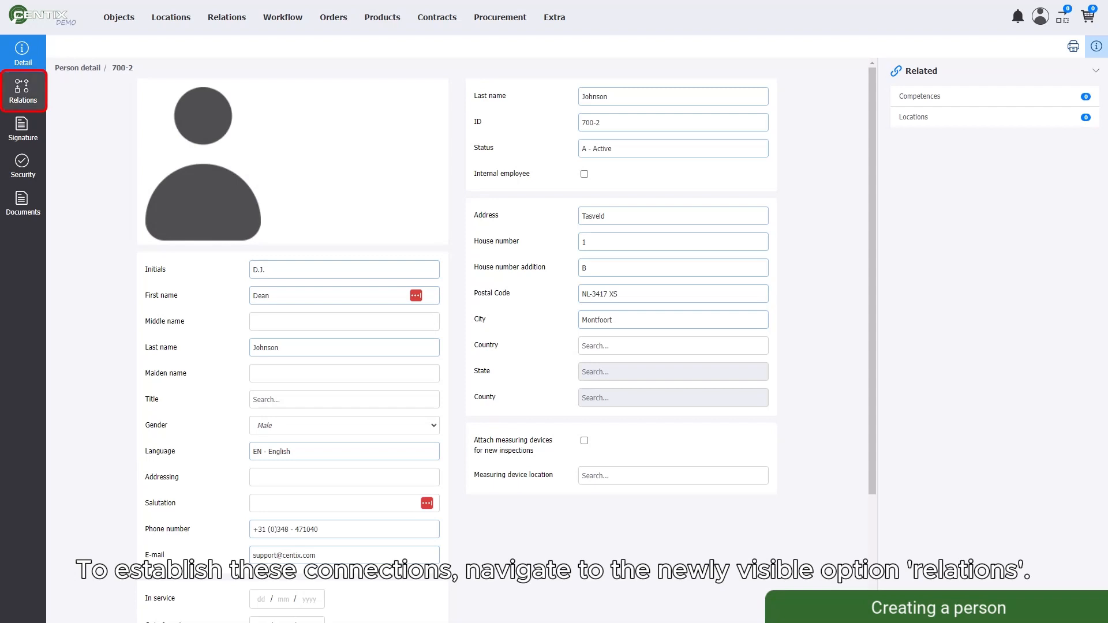
Attach Centix Software Demonstration B.V. as an additional relation of the person, then go back.
click(28, 93)
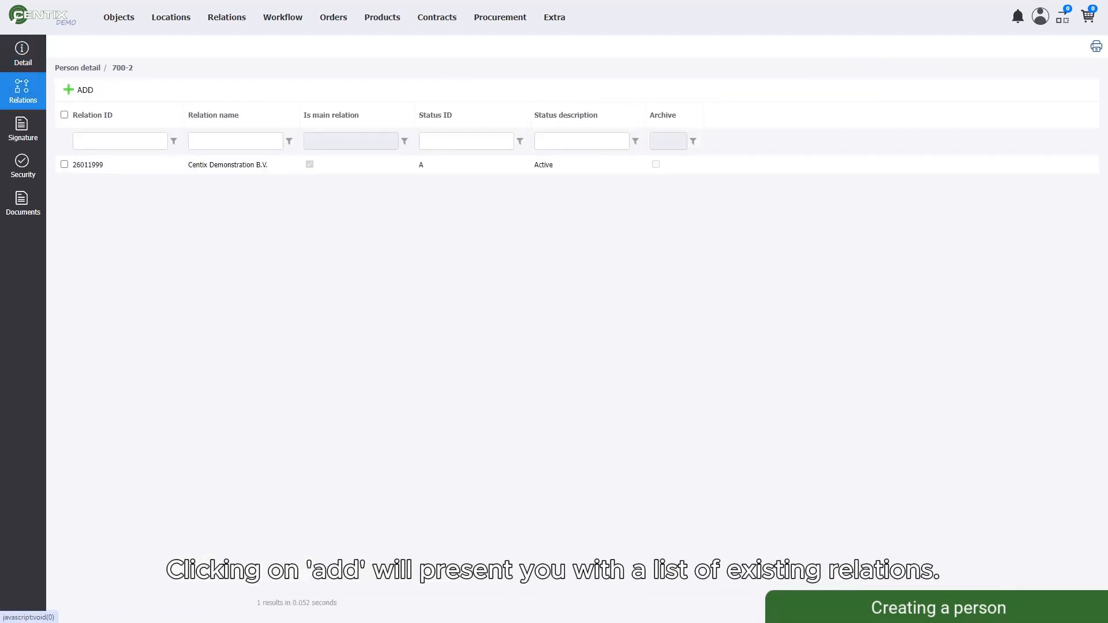
click(78, 90)
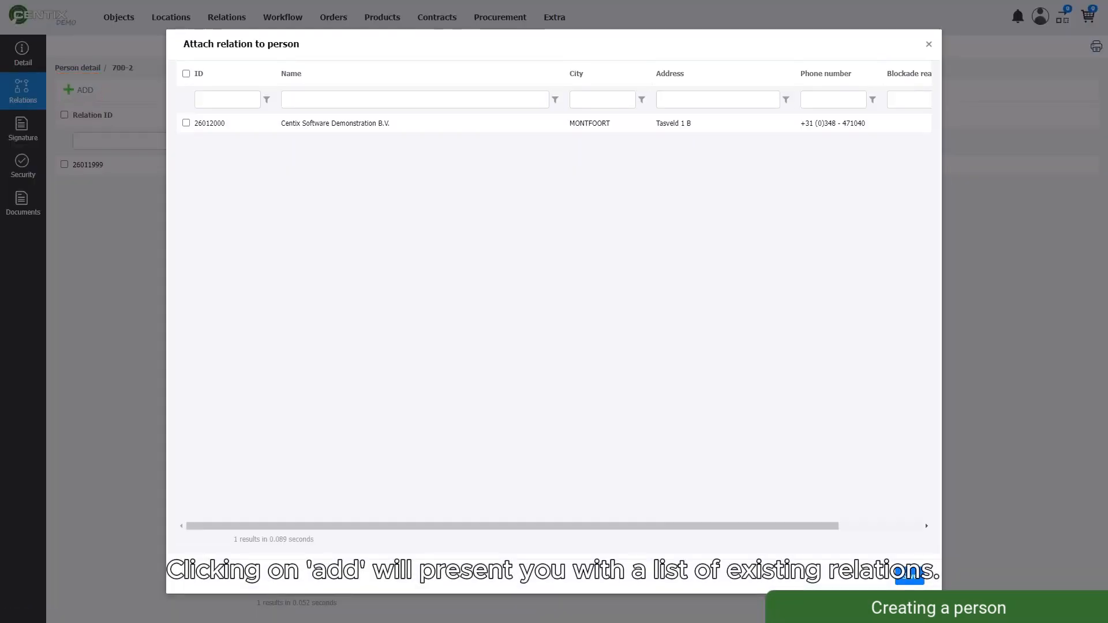
click(186, 123)
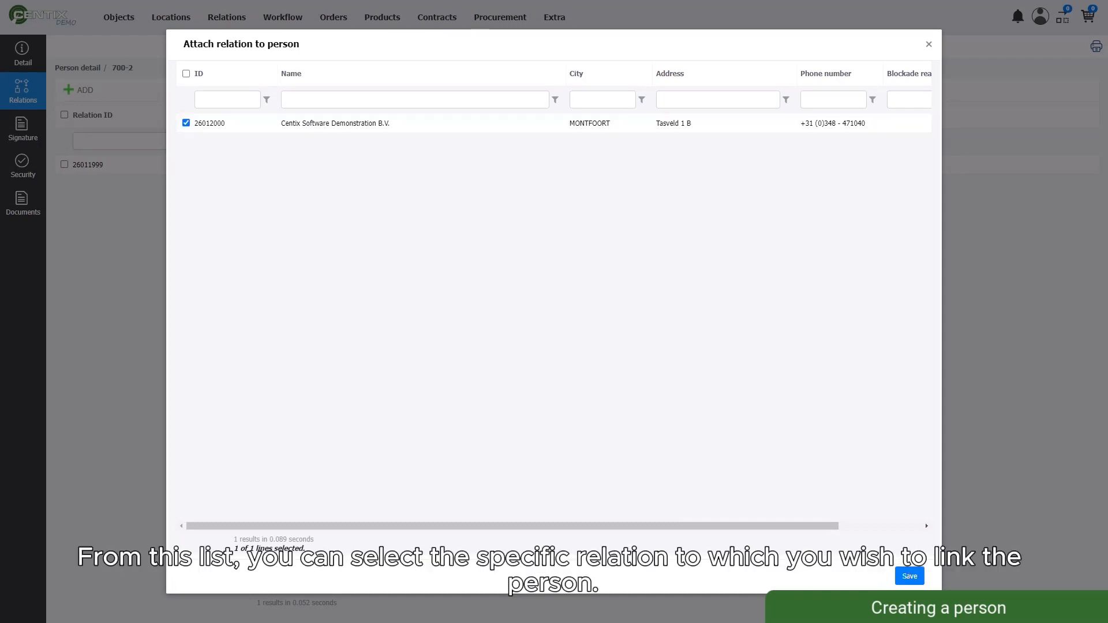
click(910, 576)
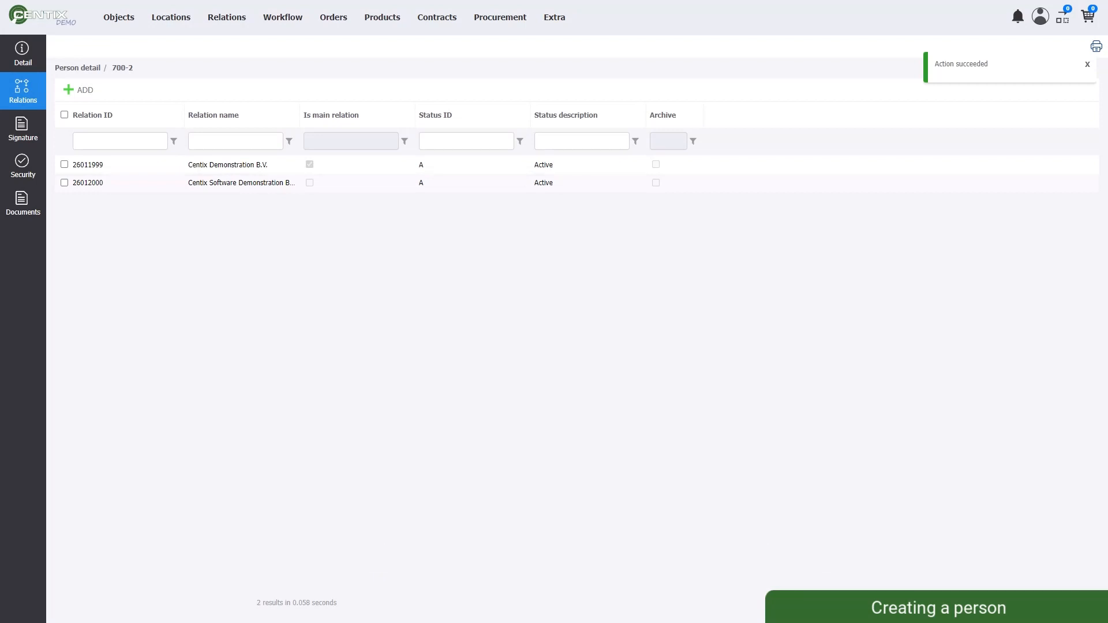
click(23, 54)
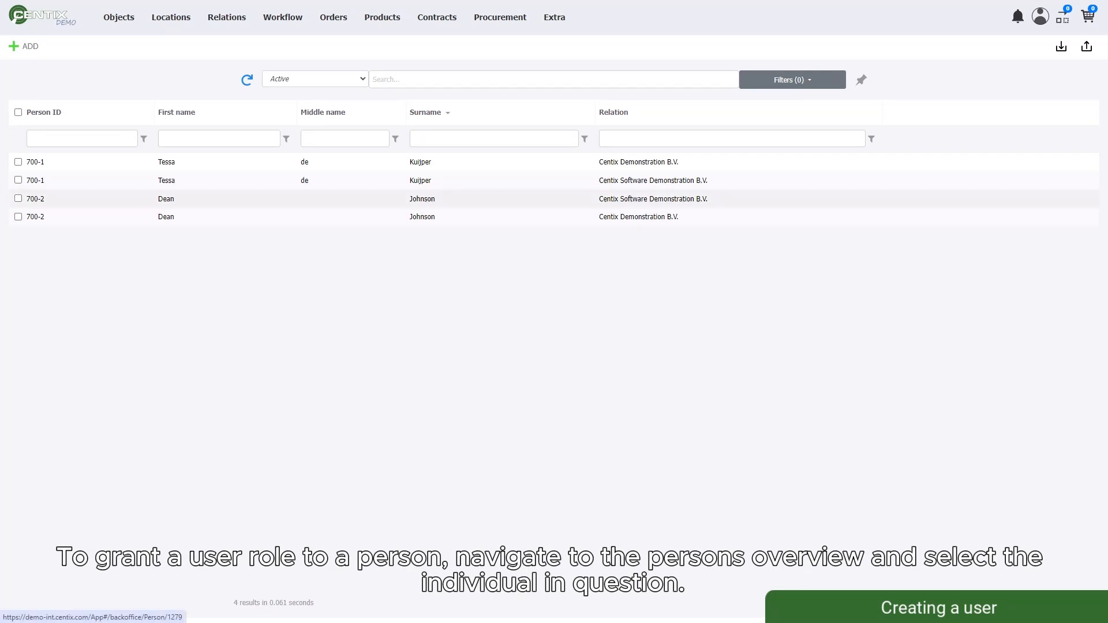
Open person 700-2 from the persons overview and go to its Security section.
click(422, 199)
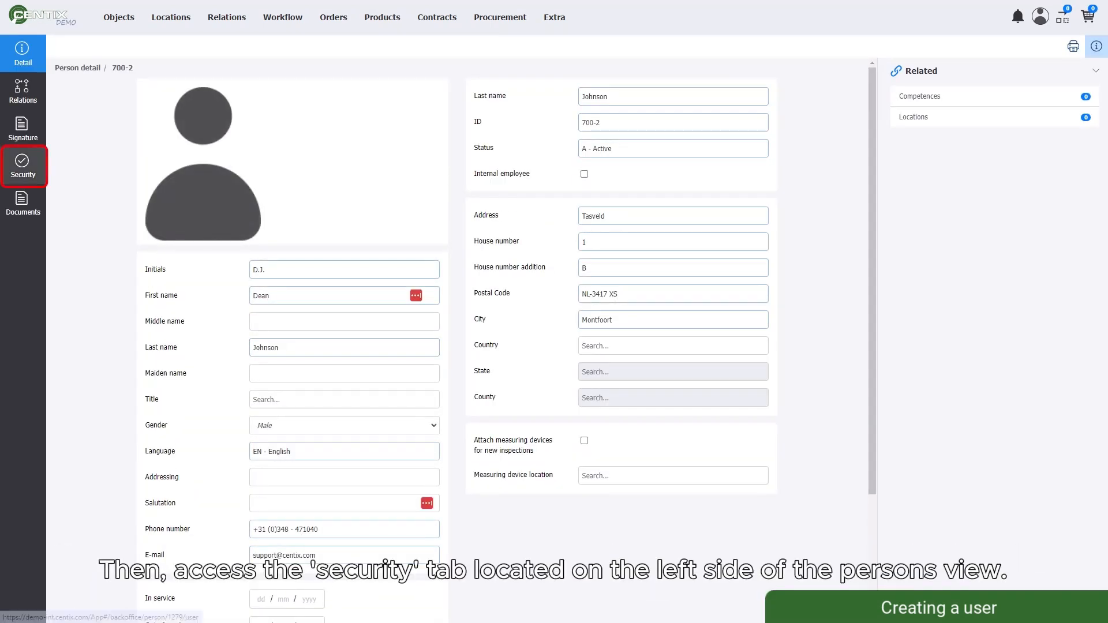
click(23, 165)
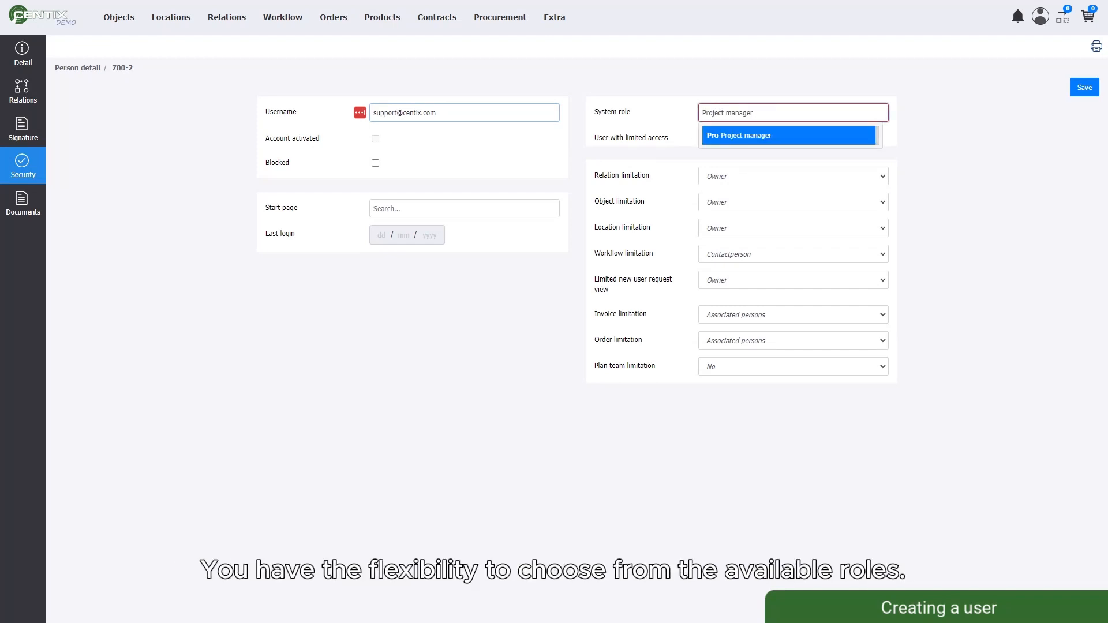
Accept Pro - Project manager as the system role and save the security settings.
key(Return)
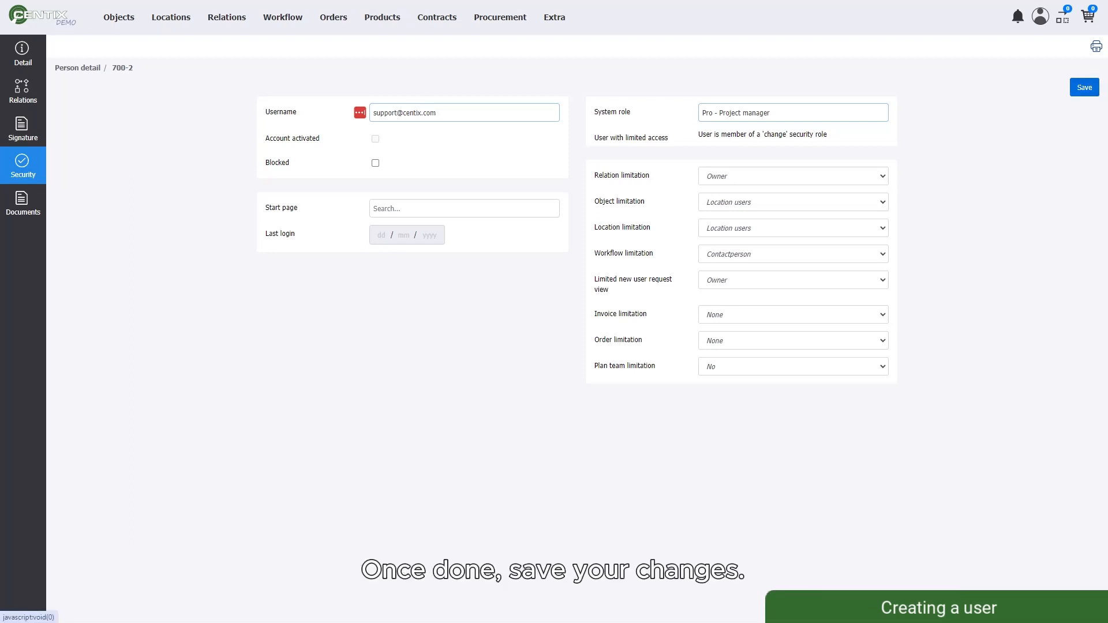
click(1084, 87)
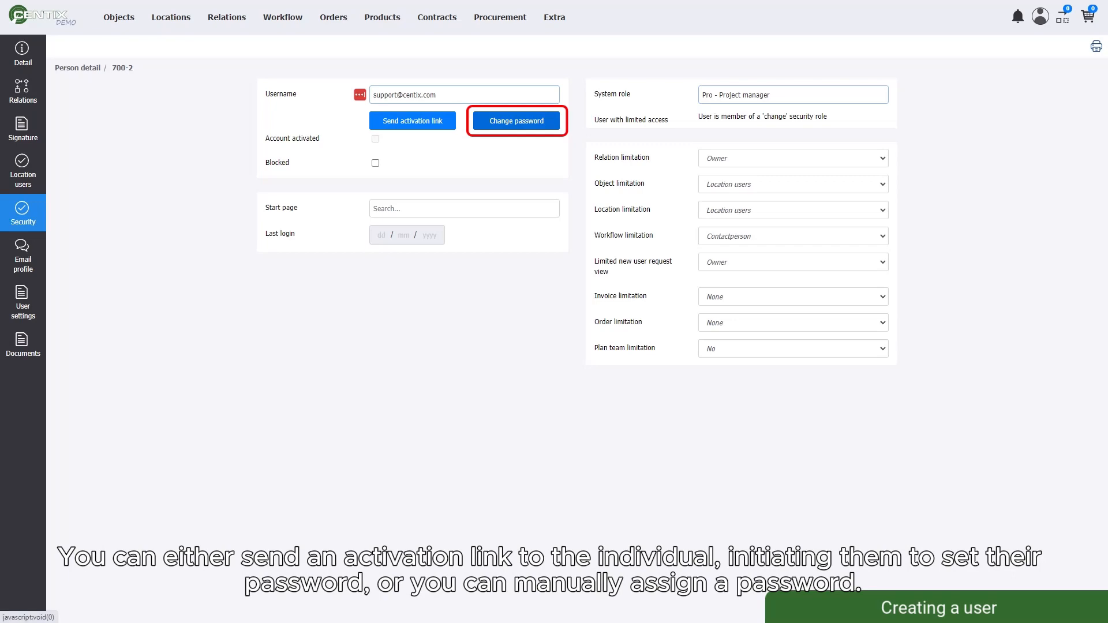
Give person 700-2's user account a password, then mark the account Blocked and save.
click(516, 121)
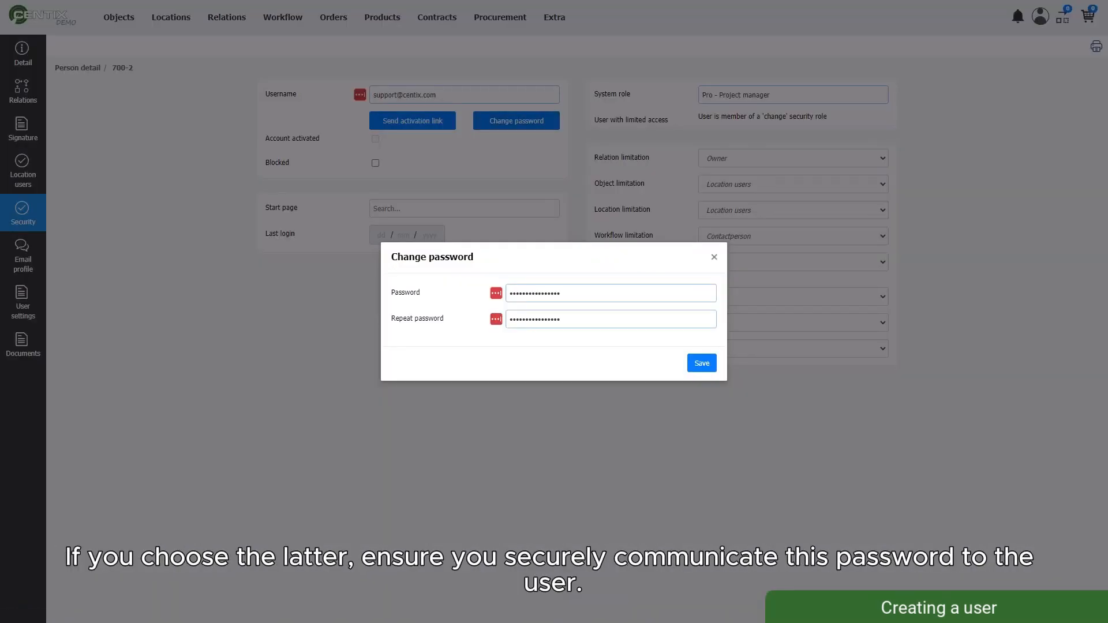
click(702, 363)
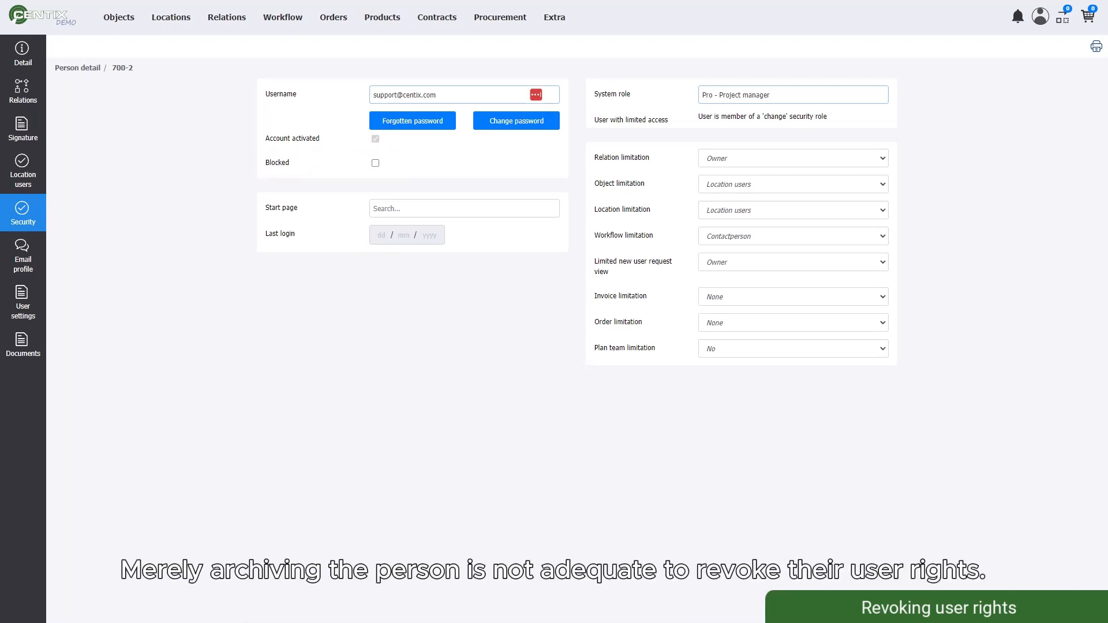
click(375, 163)
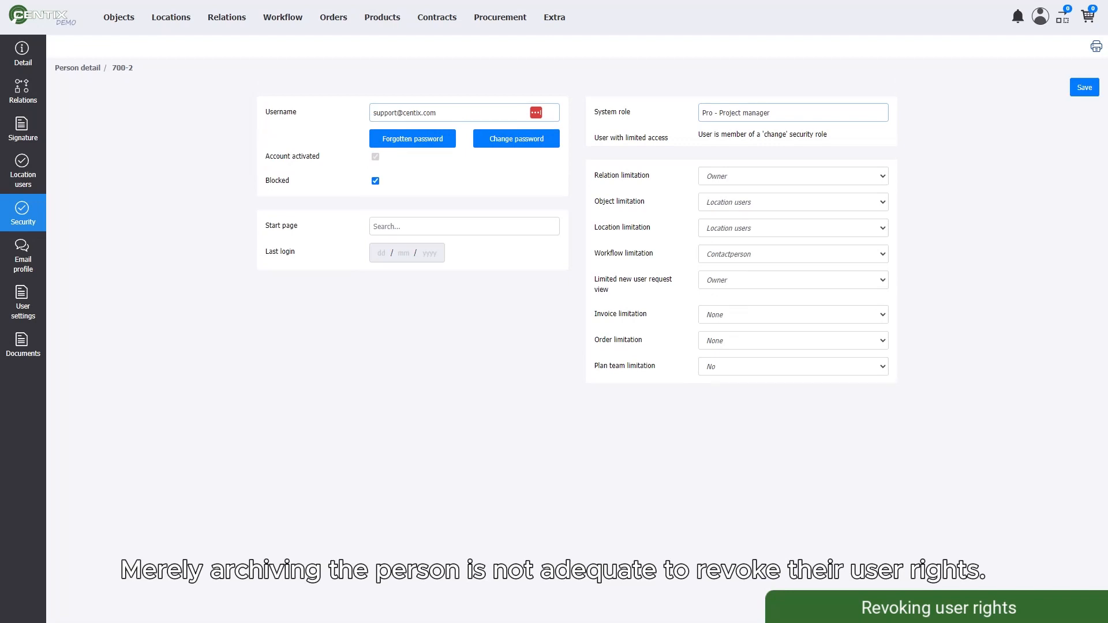
click(1084, 88)
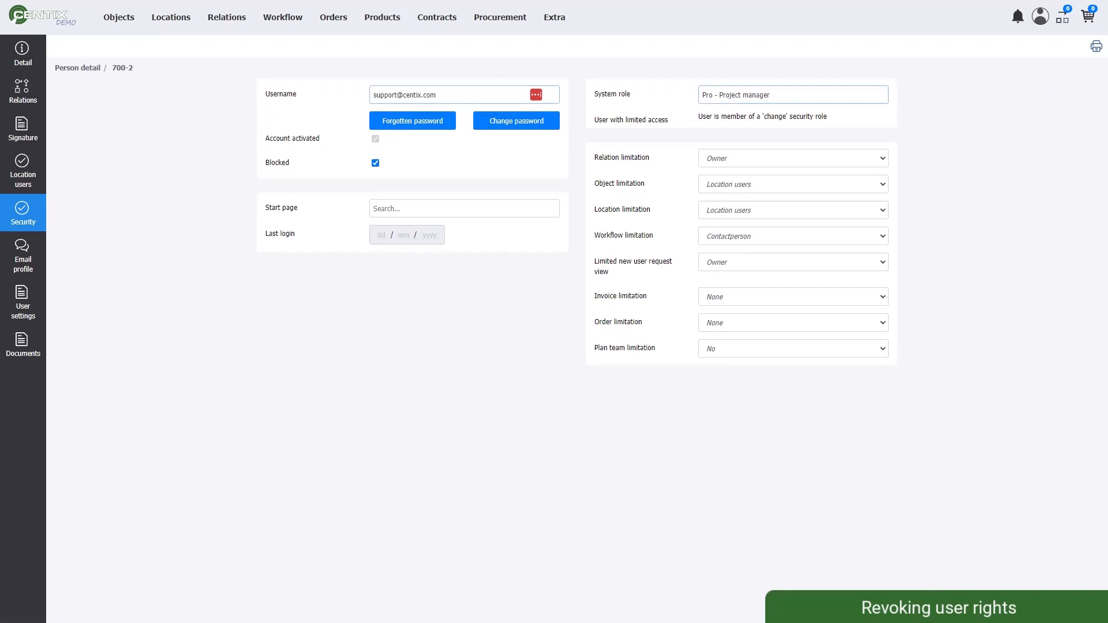